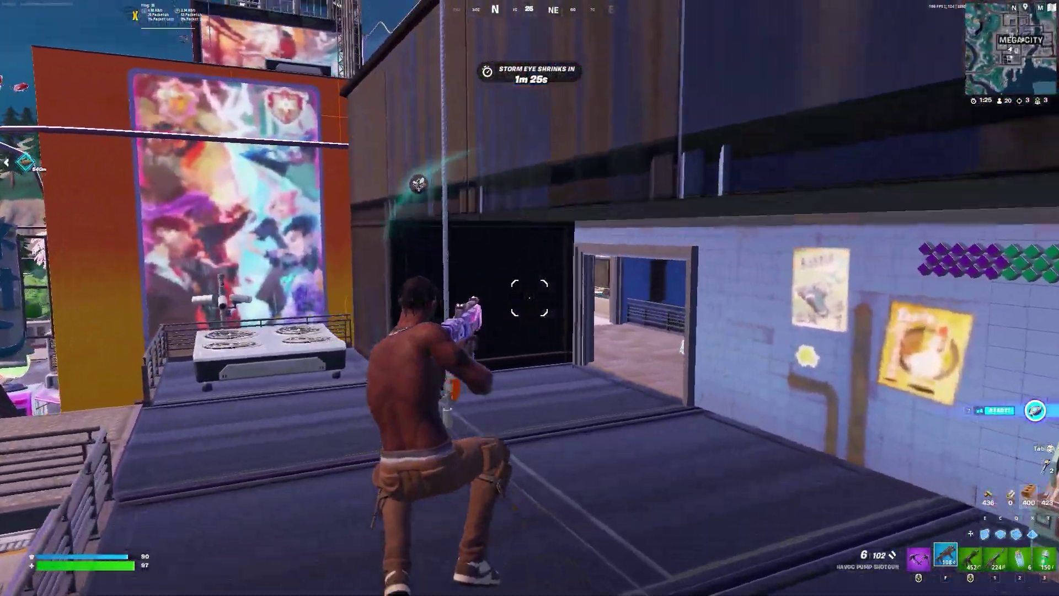
Boost the PC from PC Manager's home page so temporary files drop to 0KB.
key(w)
key(e)
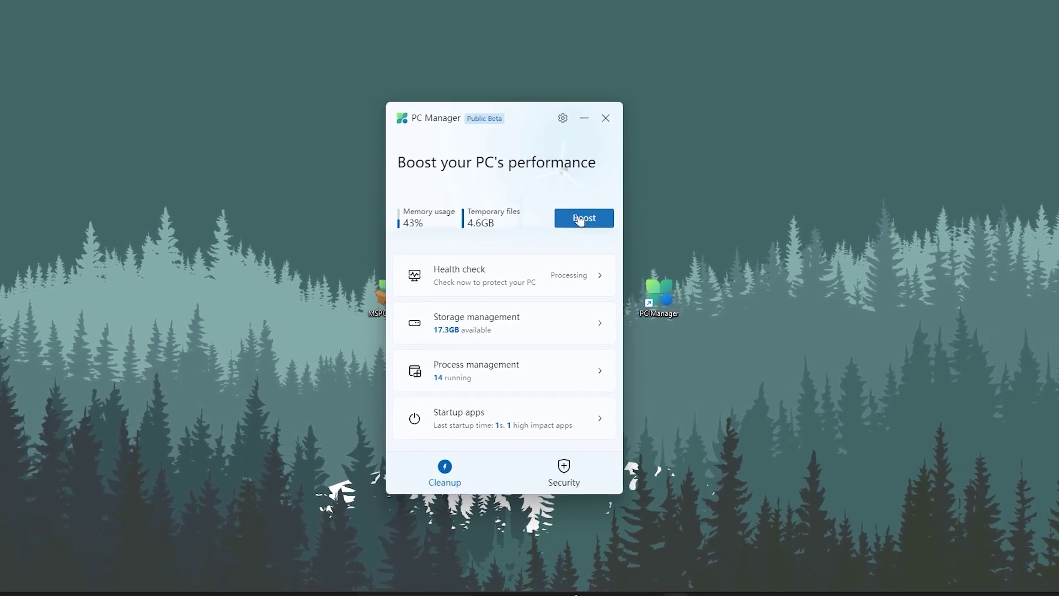
click(579, 218)
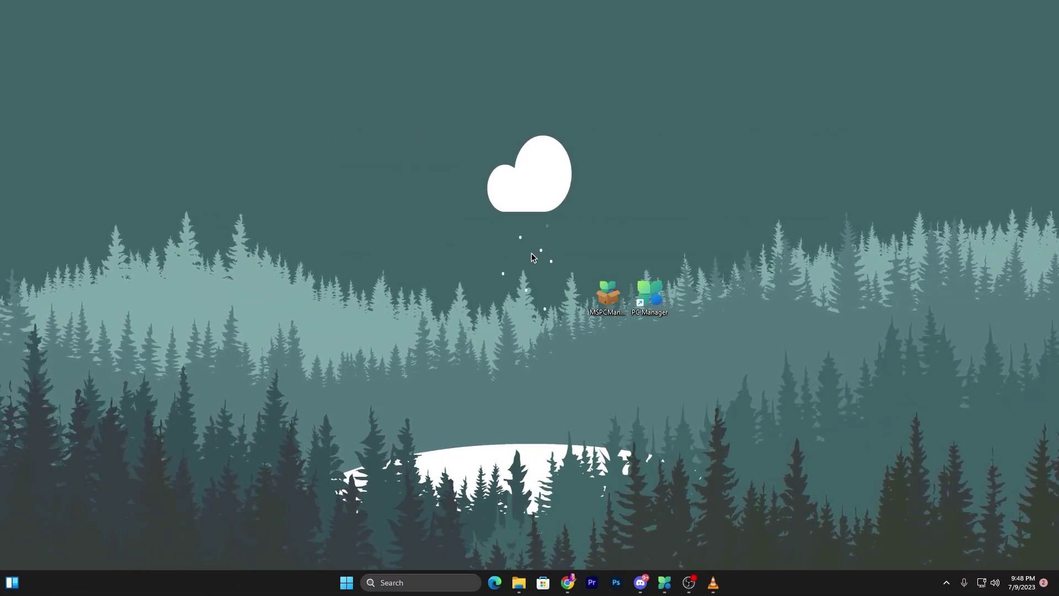
drag(606, 295, 409, 295)
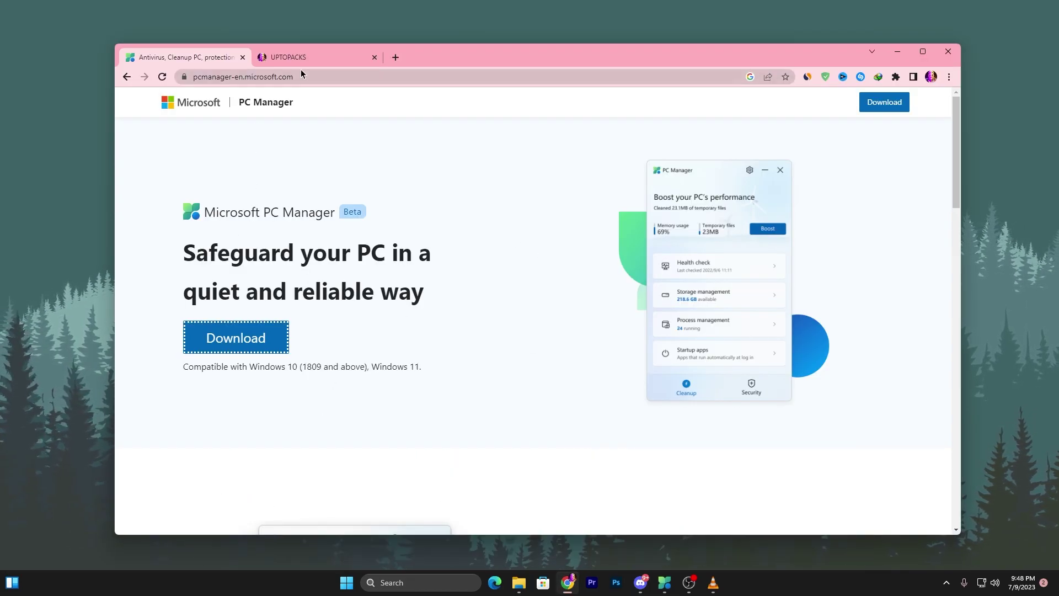
click(300, 59)
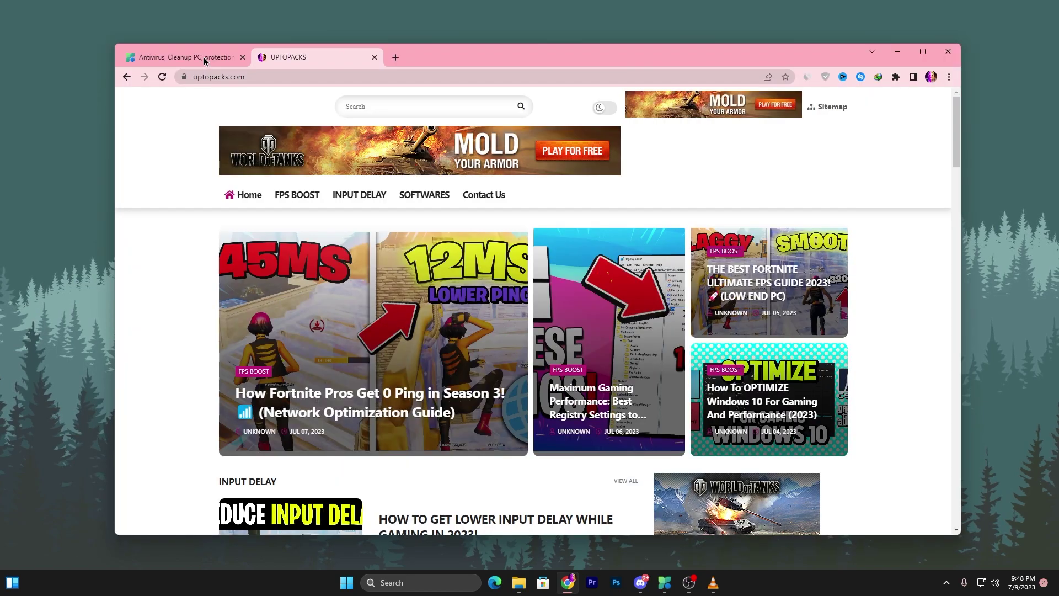
click(203, 57)
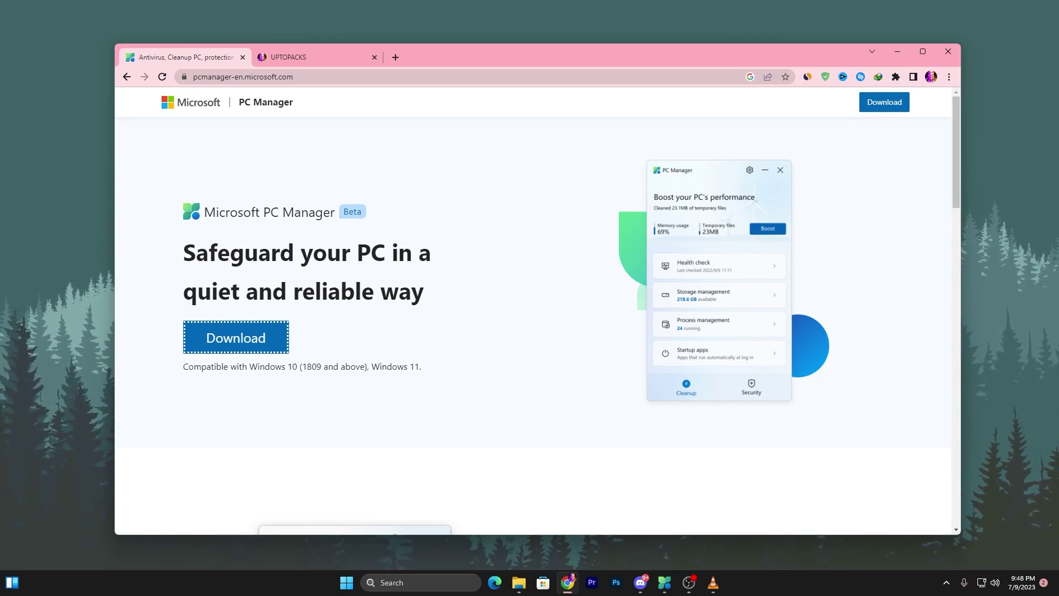
click(896, 52)
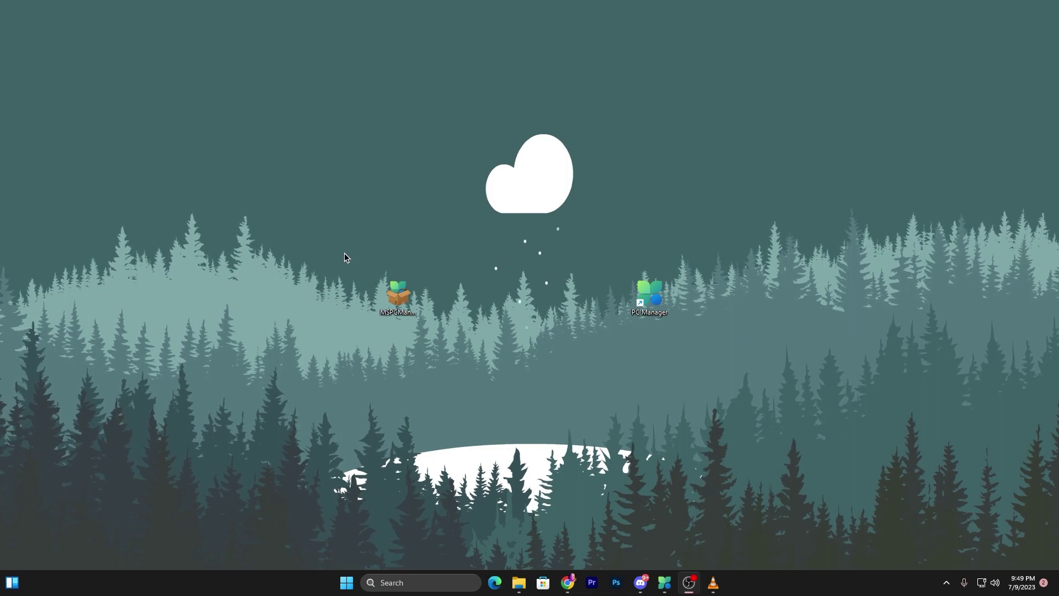
double_click(396, 297)
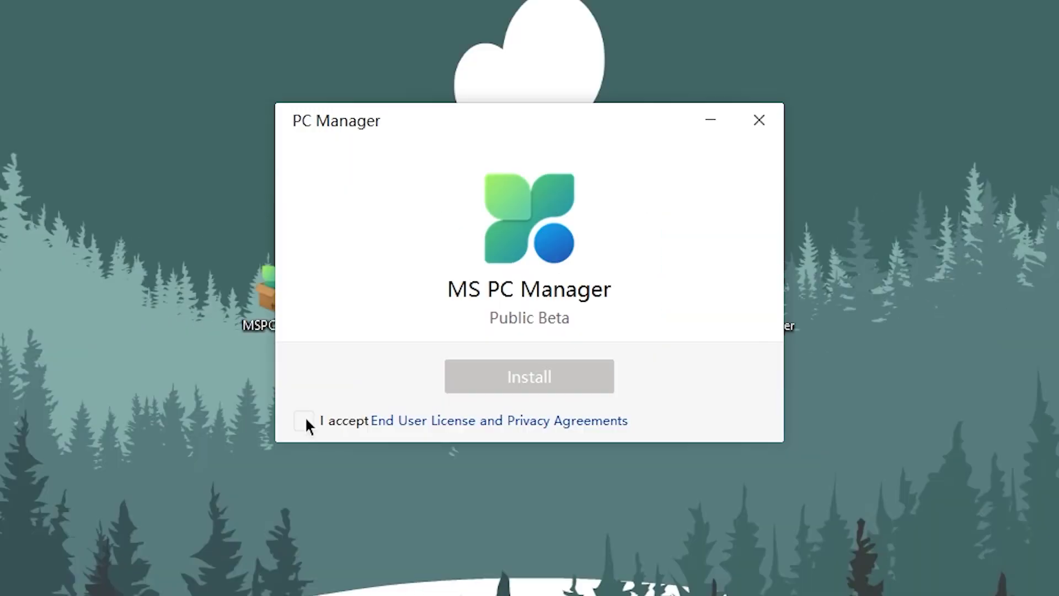
click(412, 362)
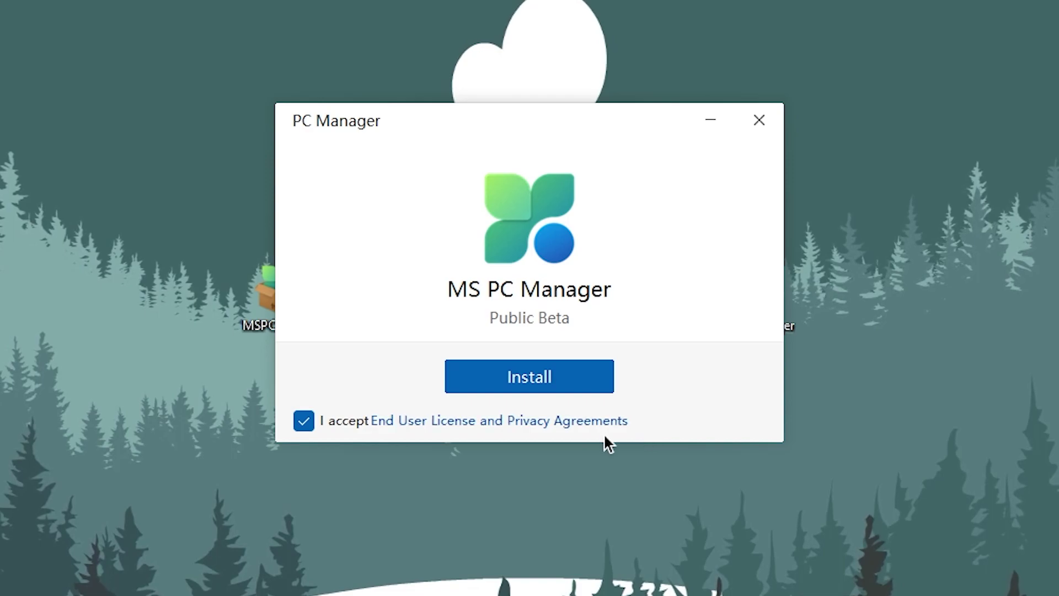
click(760, 120)
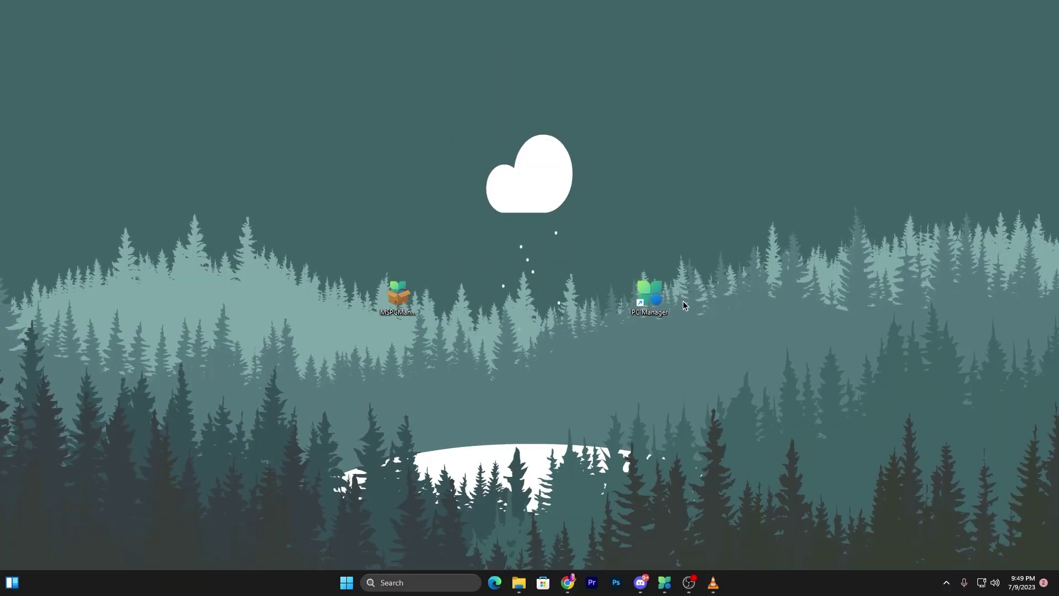
Launch PC Manager from its desktop shortcut, view the Security page, then return to Cleanup.
double_click(656, 289)
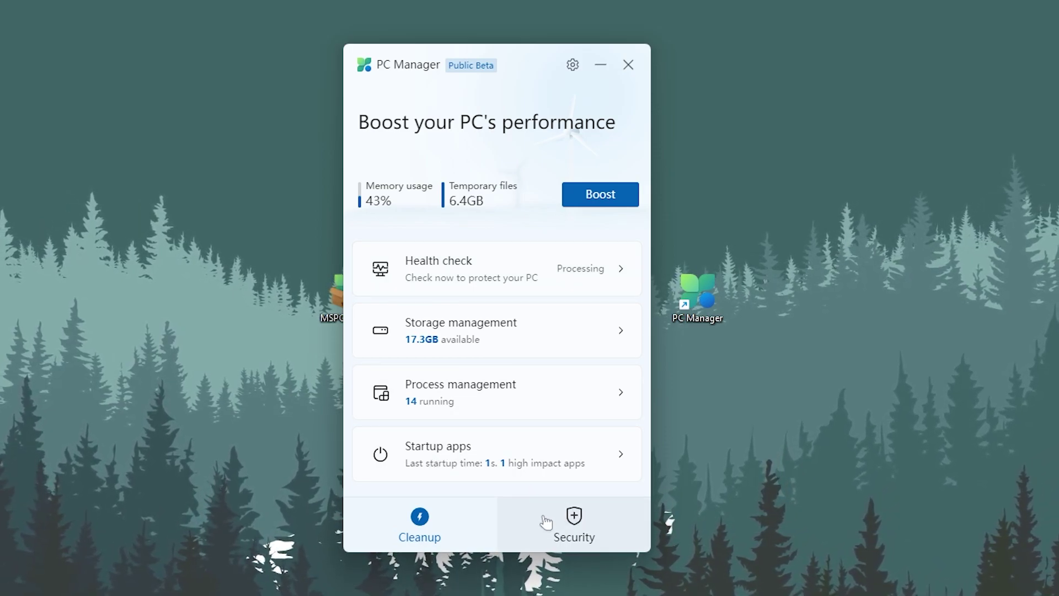
click(567, 531)
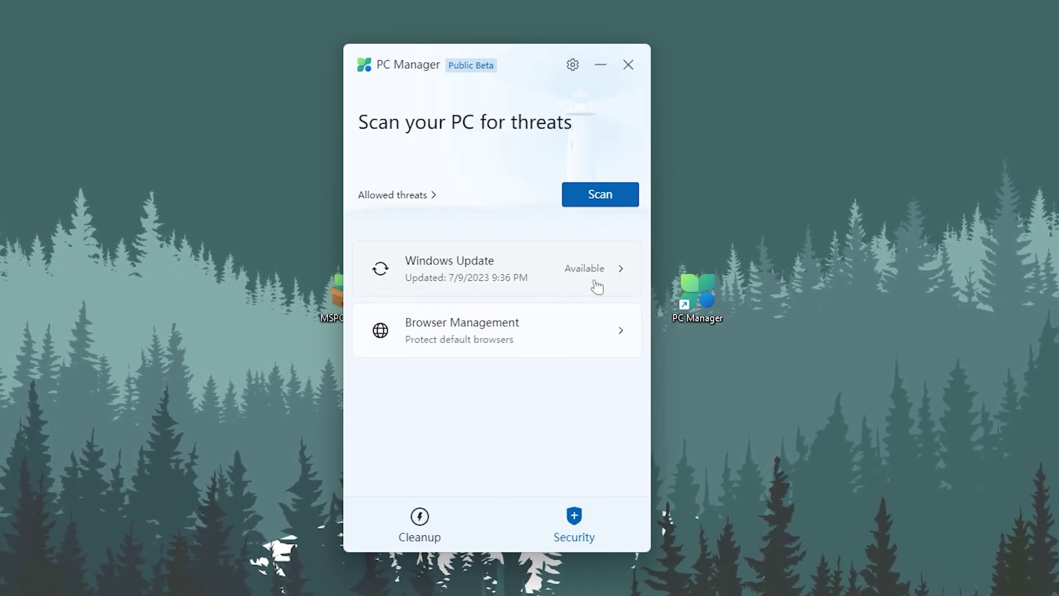
click(427, 521)
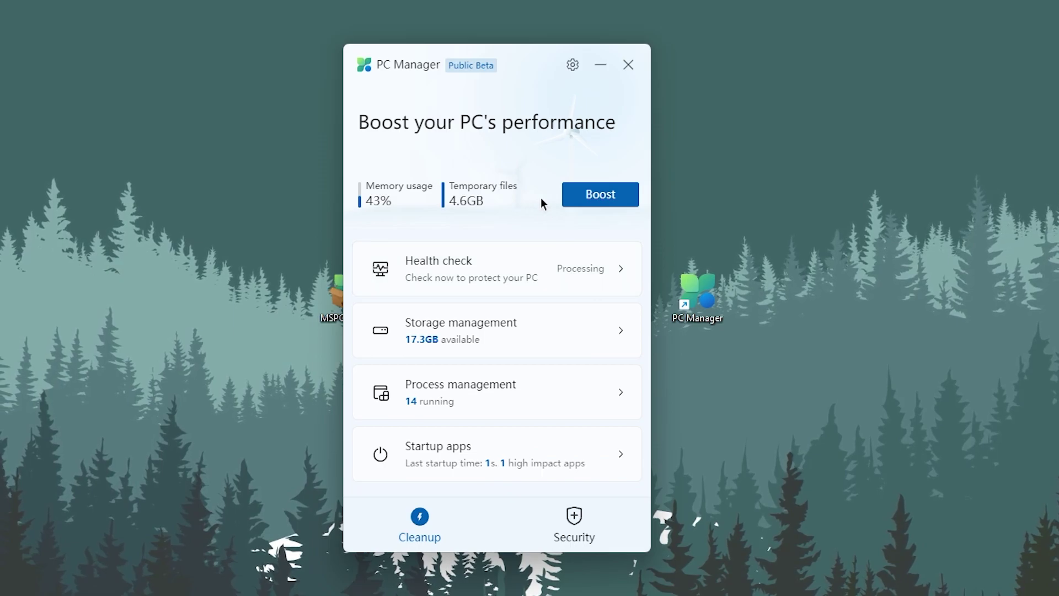
Boost and run the health check cleaning caches, temporary files, system logs and recent files.
click(594, 197)
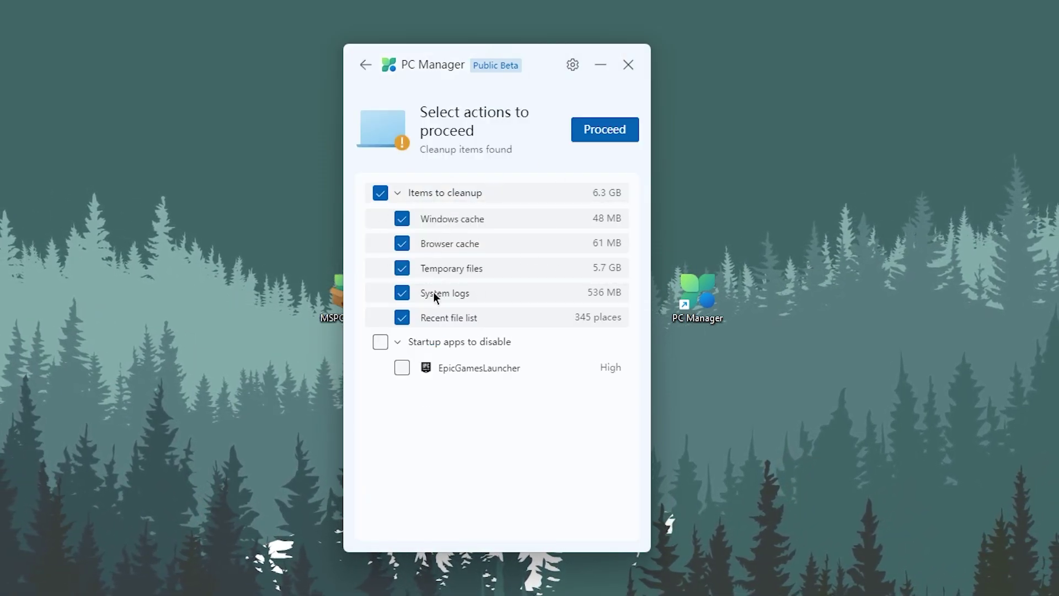
click(619, 134)
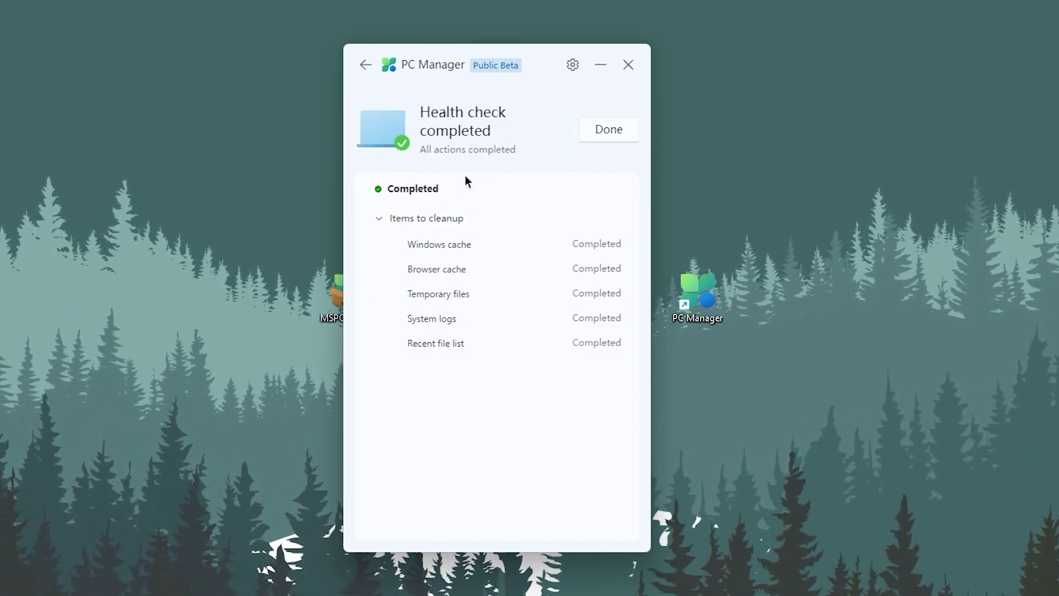
click(611, 130)
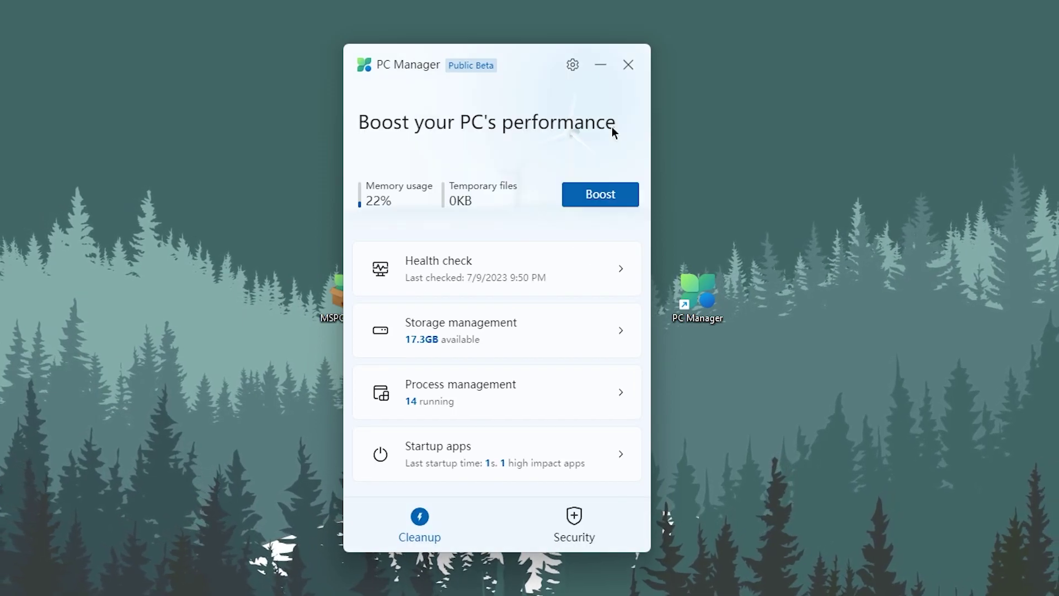
Open Storage management and its Manage large files finder for drive C:.
click(469, 332)
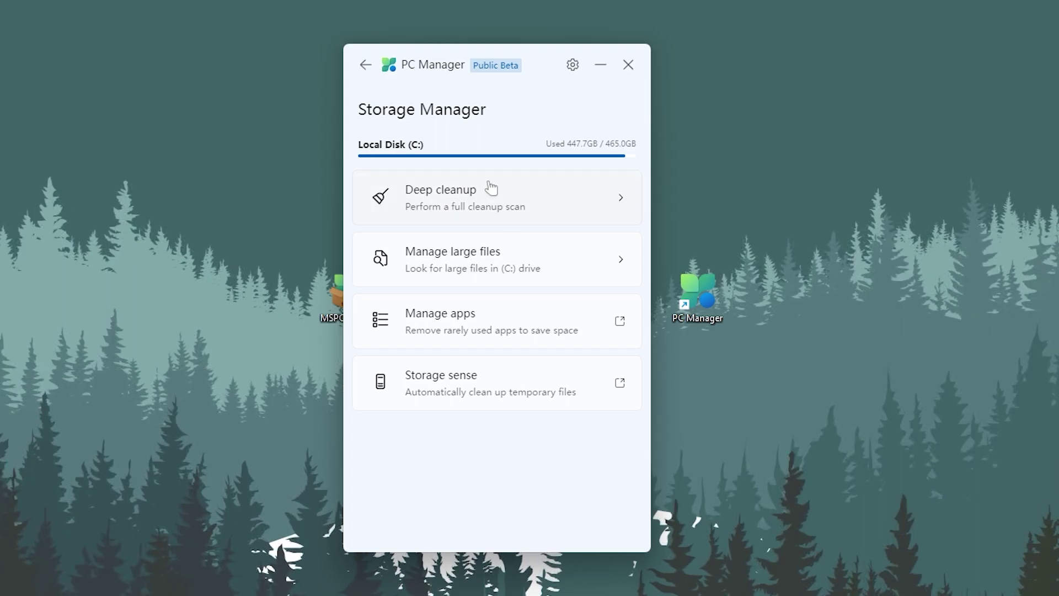
click(502, 253)
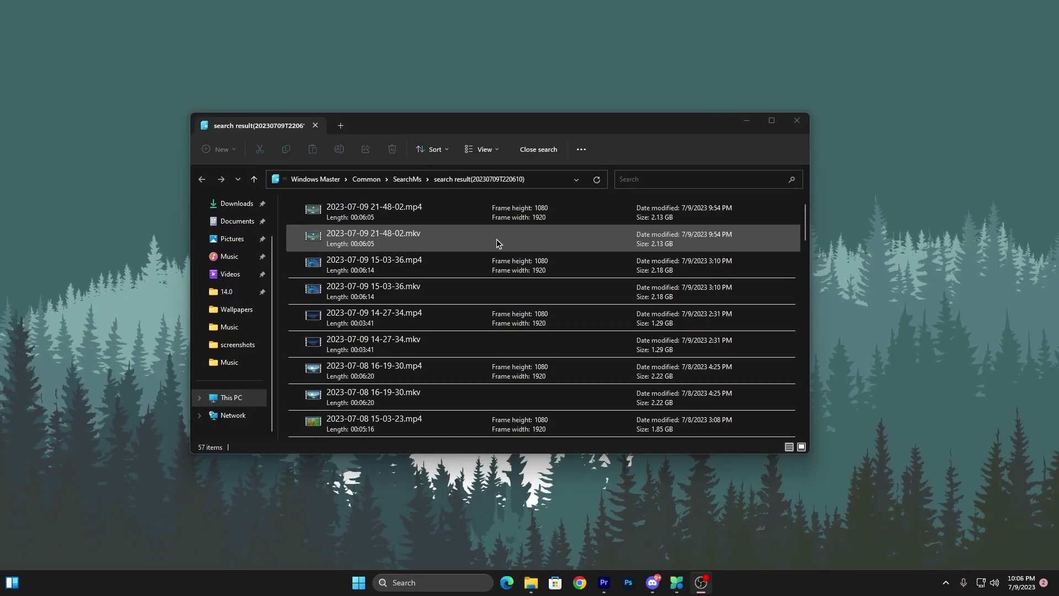
scroll(497, 243, down, 15)
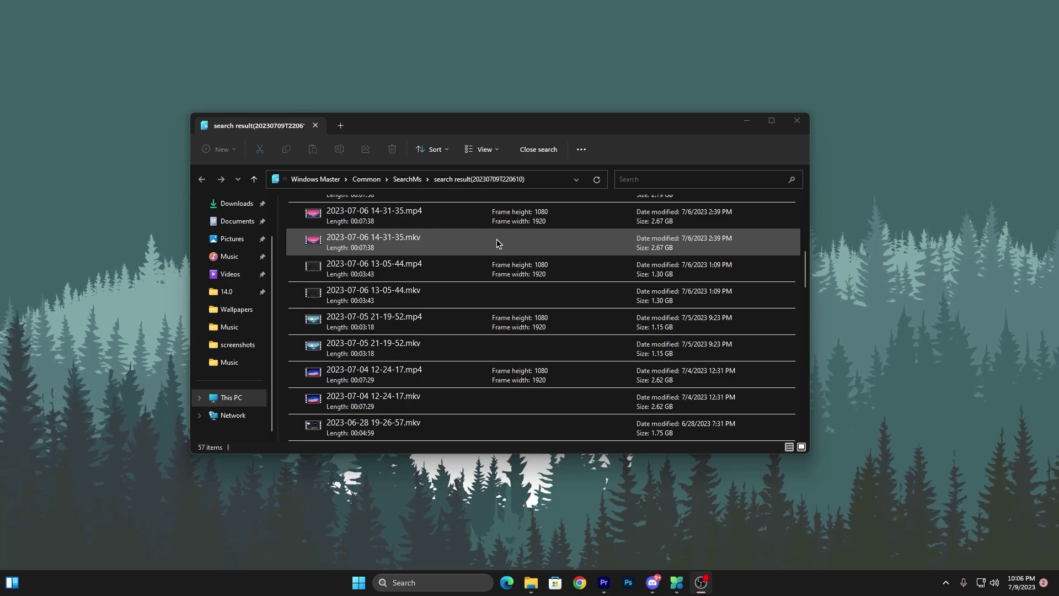
scroll(499, 244, up, 10)
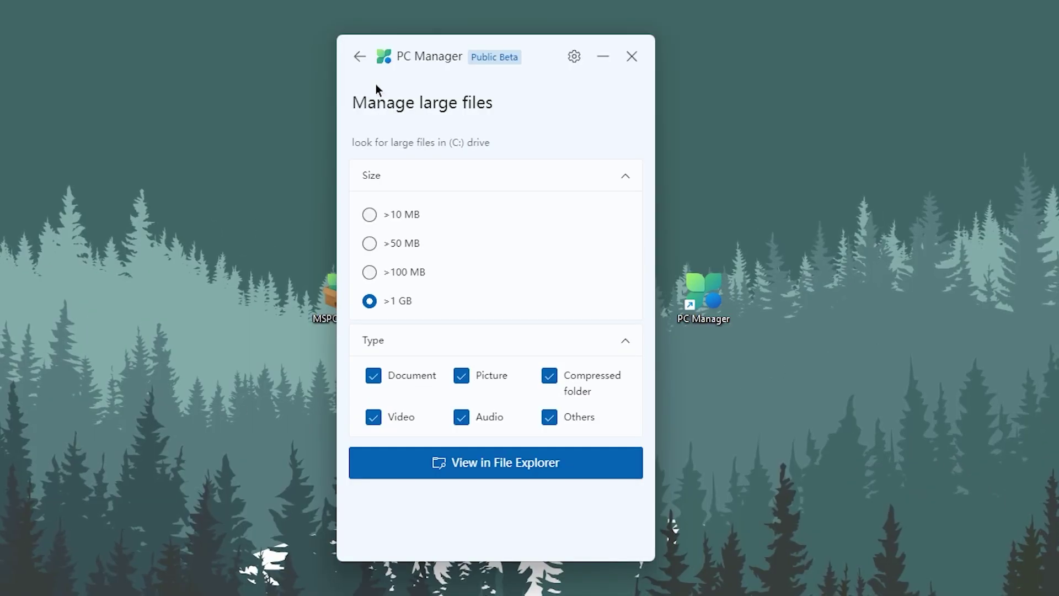
Return to the Storage Manager overview and open Settings' Installed apps list.
click(359, 57)
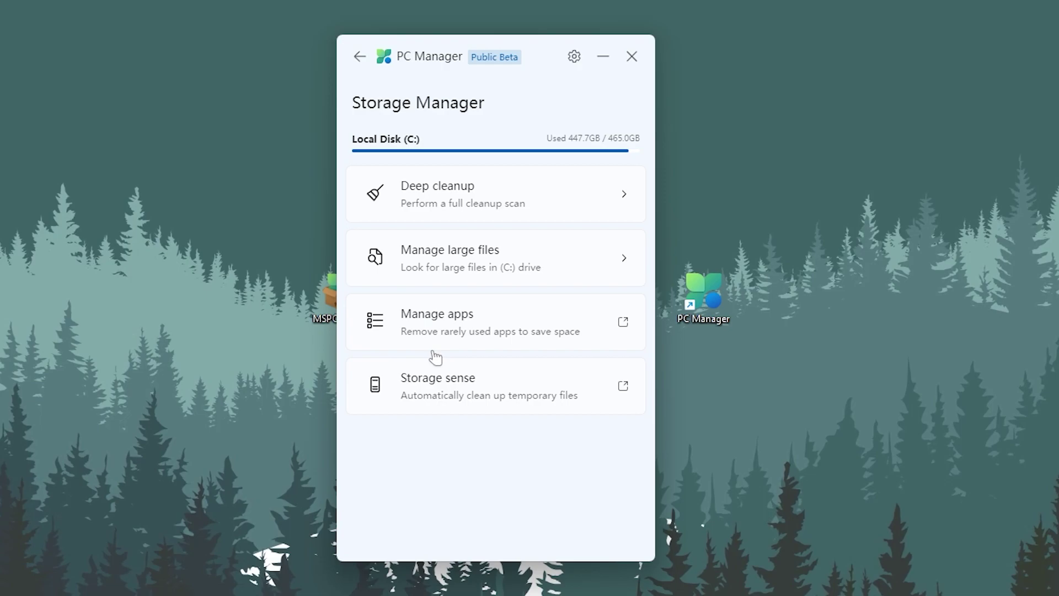
click(488, 334)
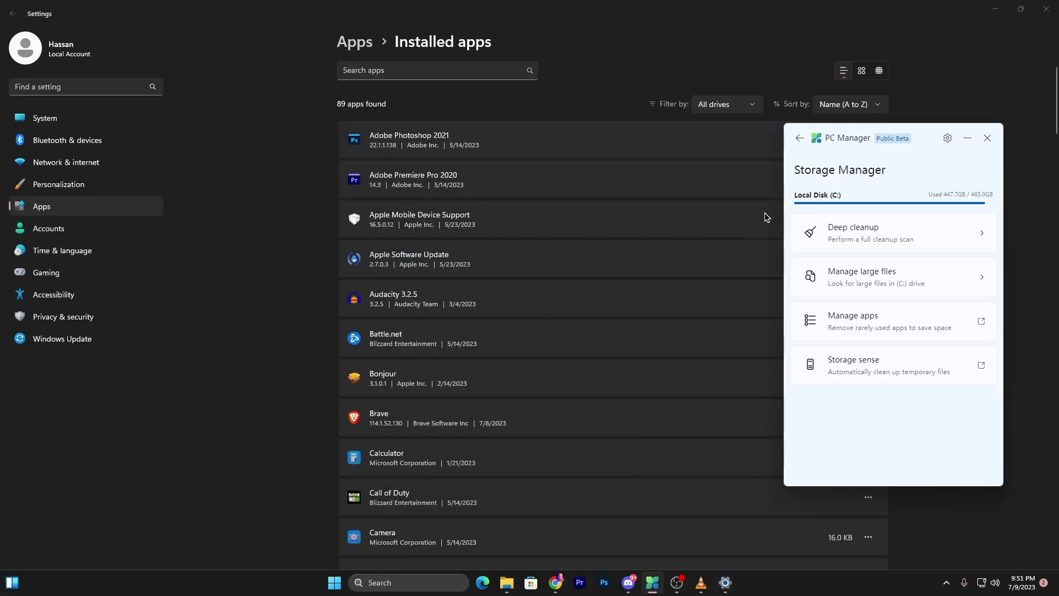
Switch Storage Sense automatic user content cleanup On, close Settings, and centre PC Manager.
click(995, 12)
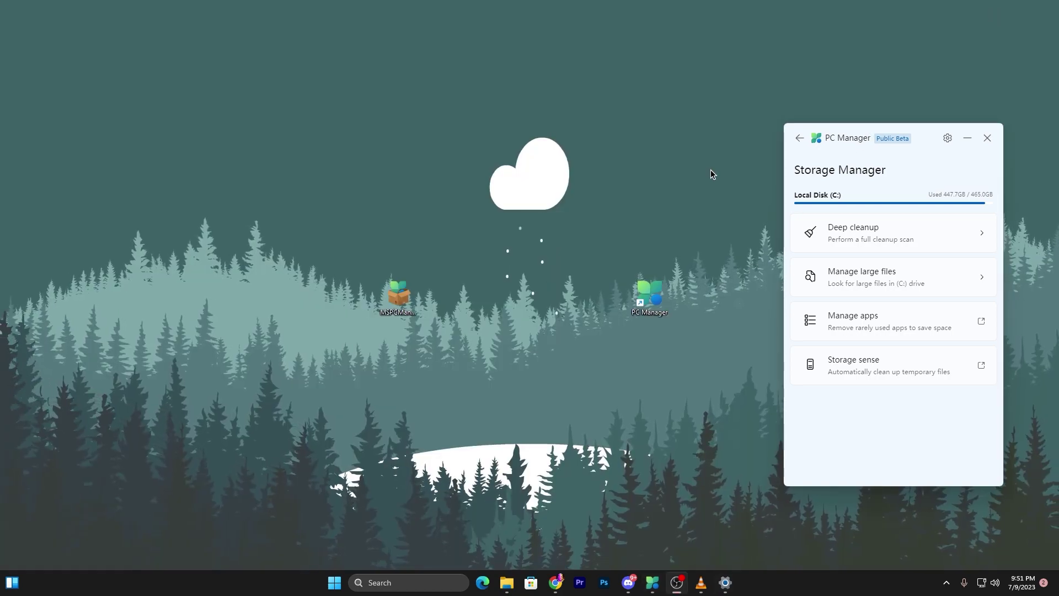
drag(855, 130, 354, 89)
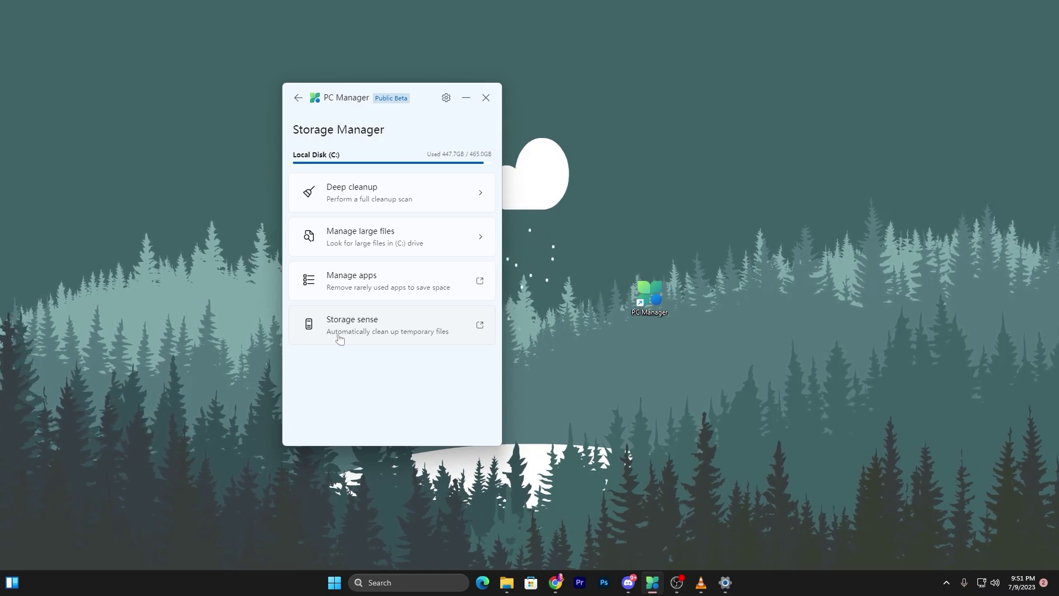
click(390, 332)
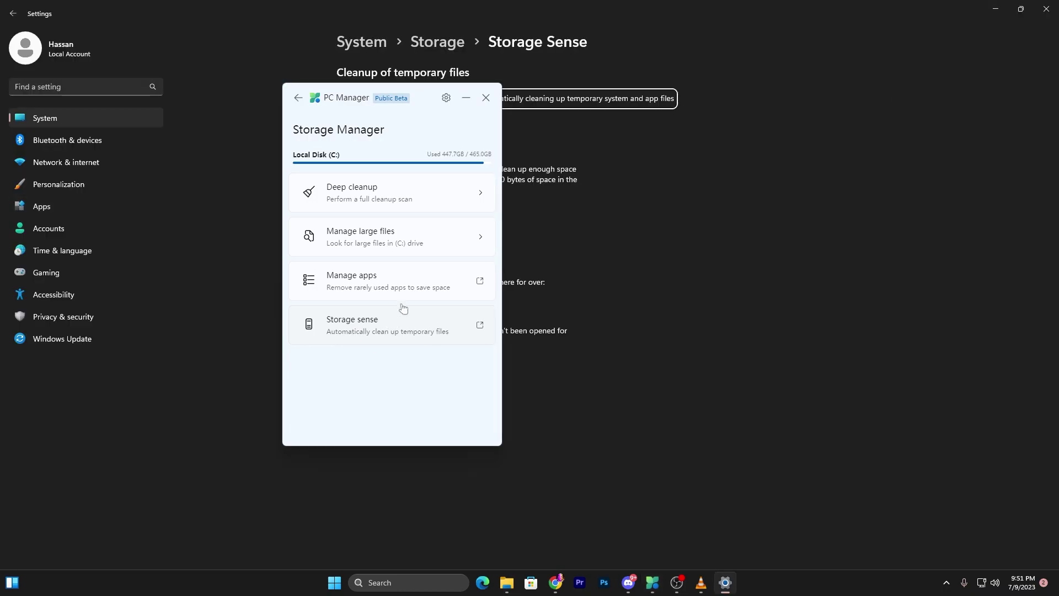
drag(387, 94, 967, 119)
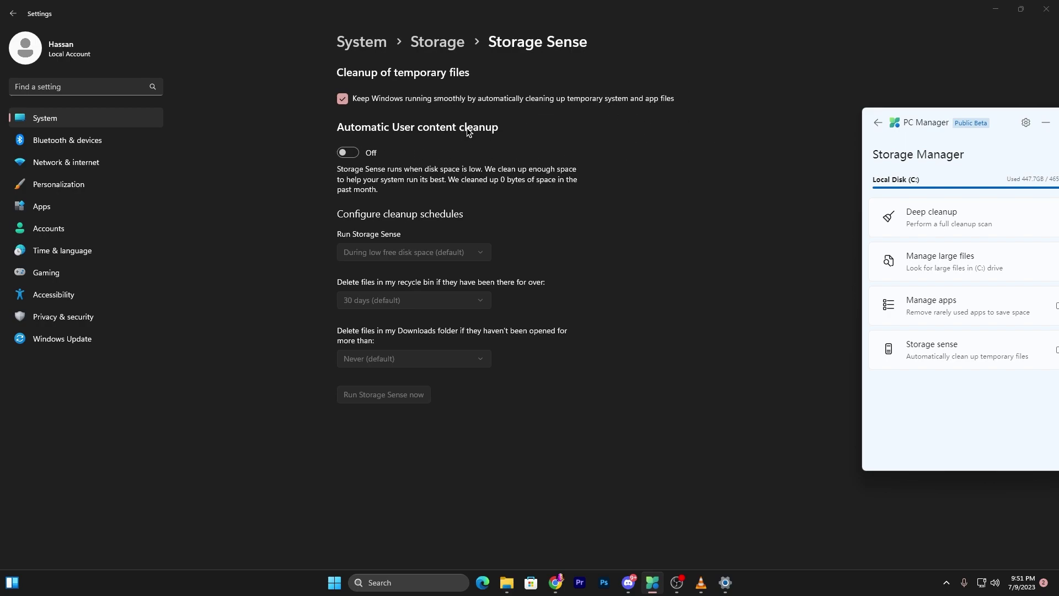
click(346, 153)
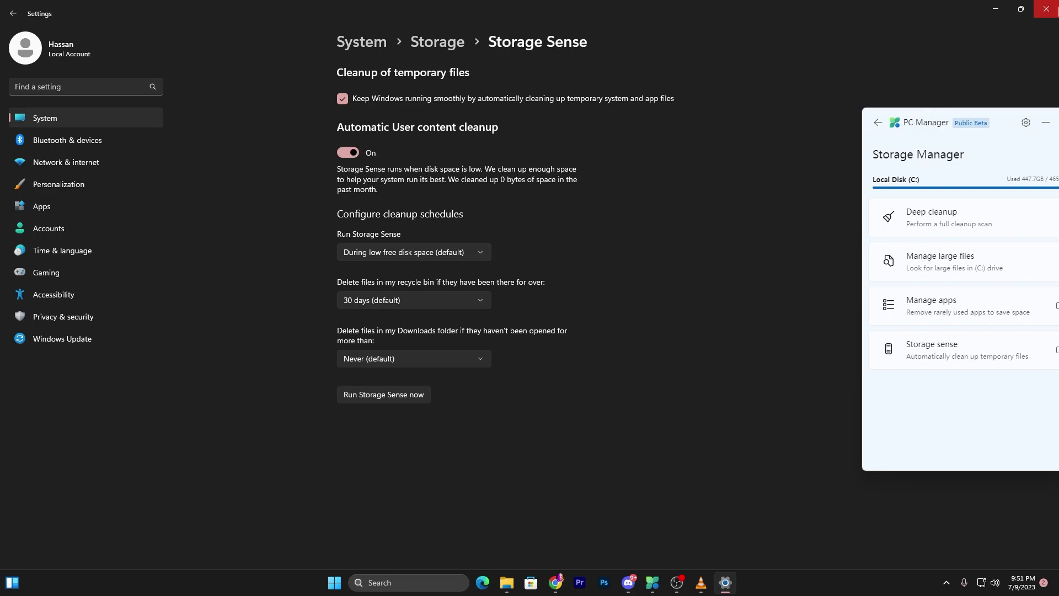
click(1046, 9)
drag(940, 118, 349, 111)
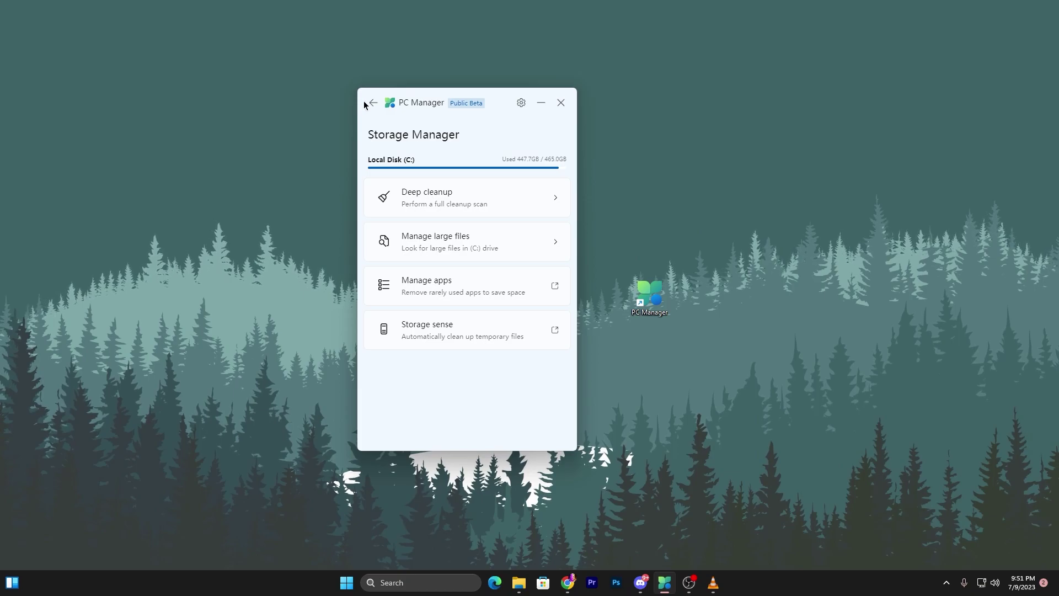
In Process management, end VLC media player and both BraveSoftware Update processes.
click(366, 104)
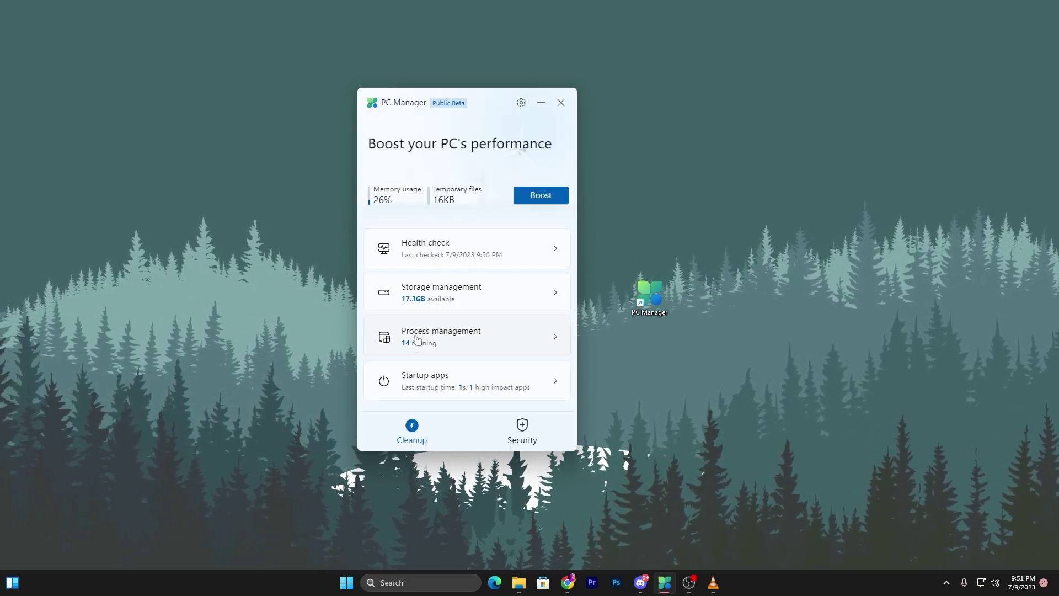
click(480, 338)
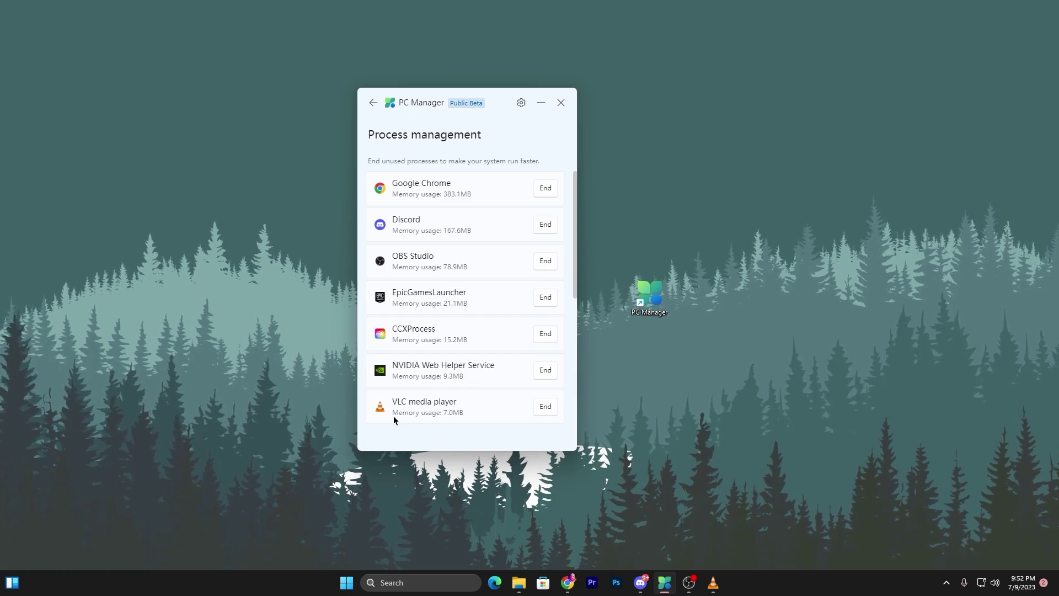
click(545, 408)
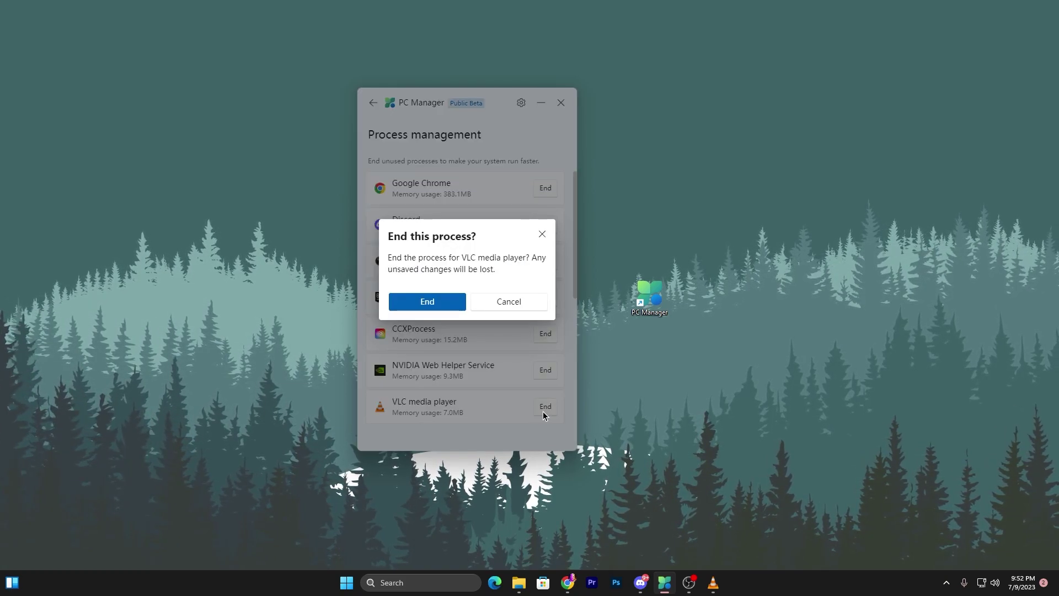
click(439, 307)
scroll(448, 307, down, 4)
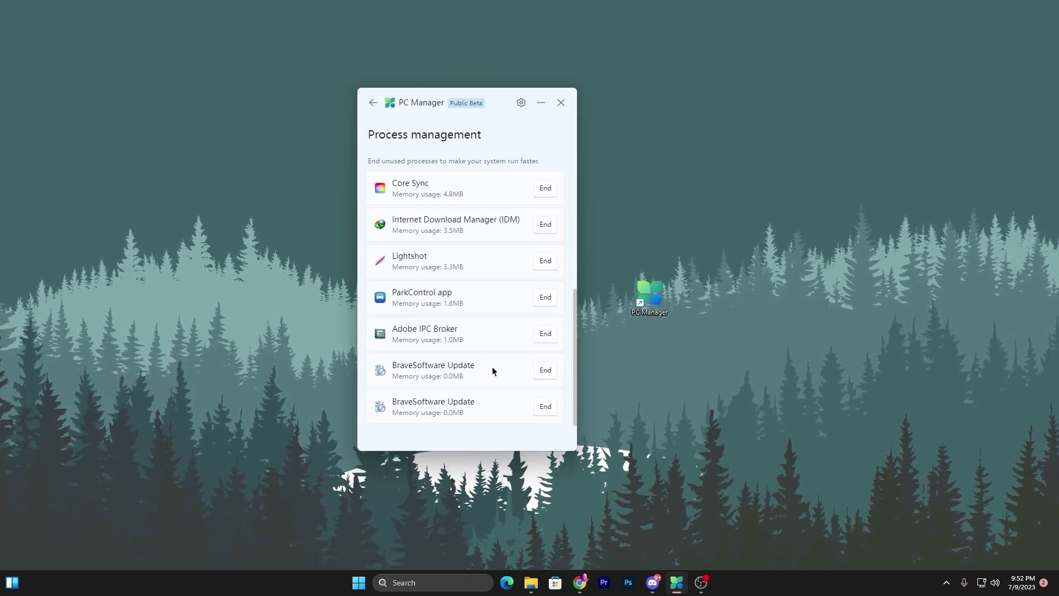
click(545, 370)
click(427, 302)
click(545, 406)
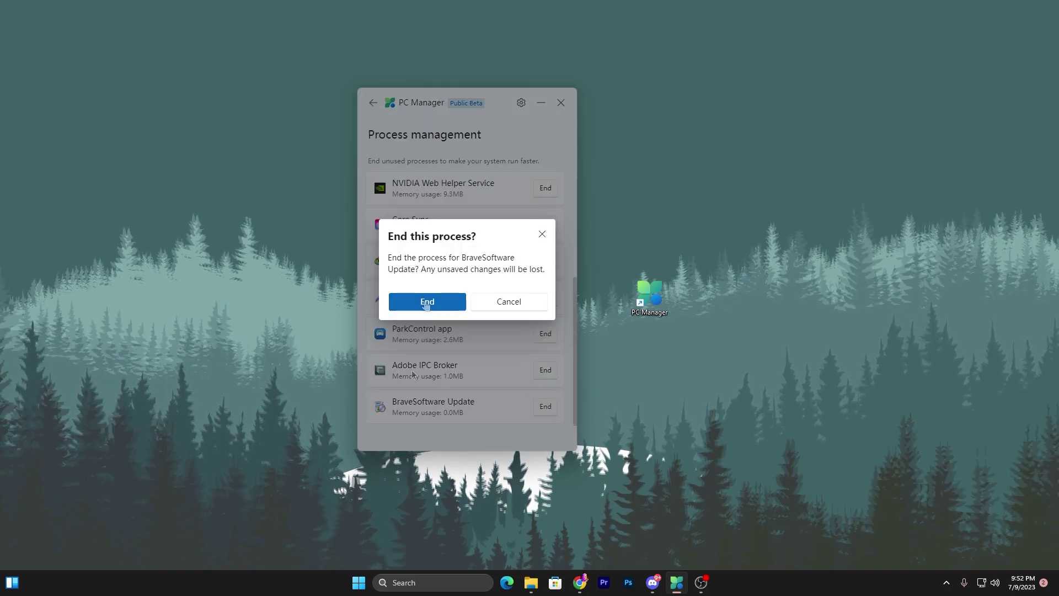
click(426, 302)
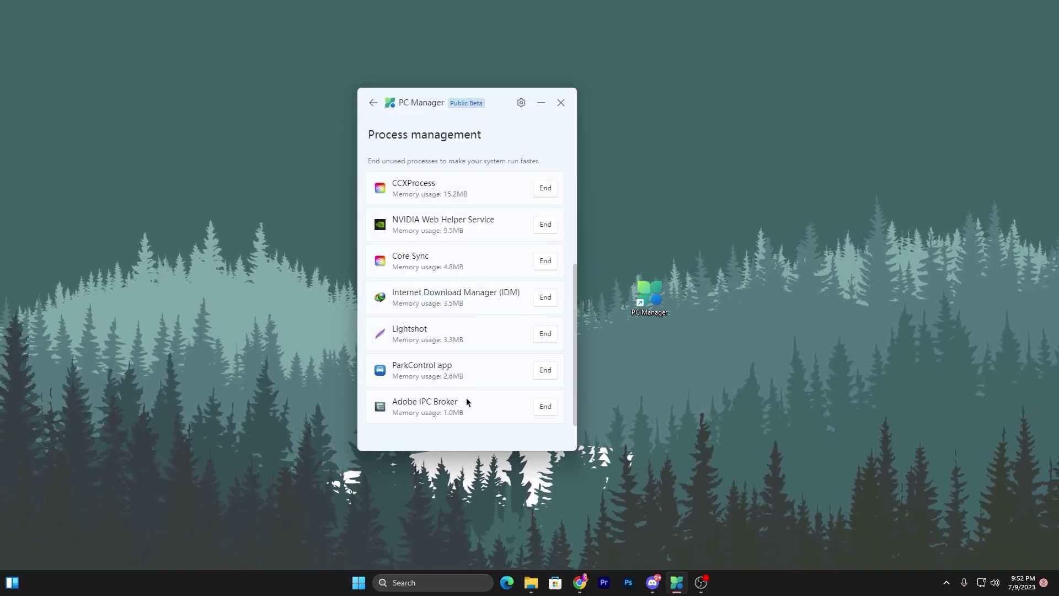
End the Lightshot, Google Chrome and Discord processes, then return to the home page.
click(544, 333)
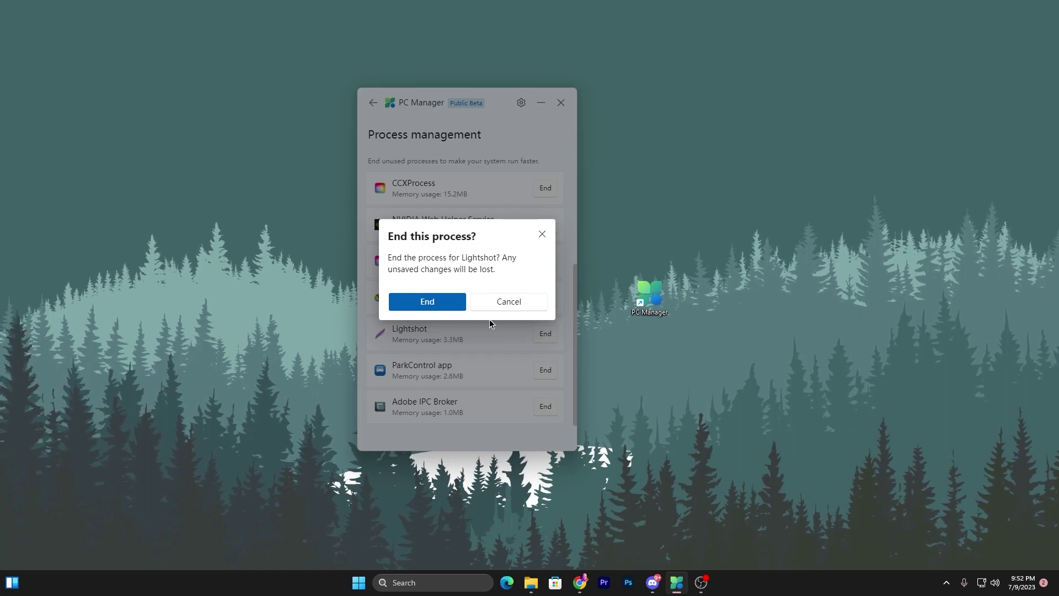
click(435, 302)
scroll(418, 305, up, 2)
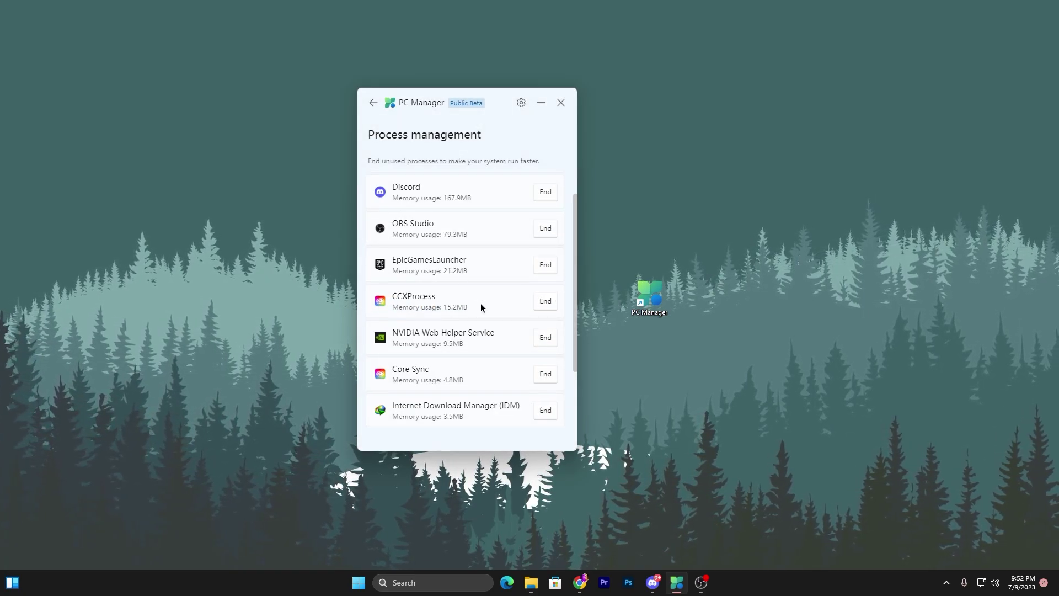
scroll(419, 347, up, 1)
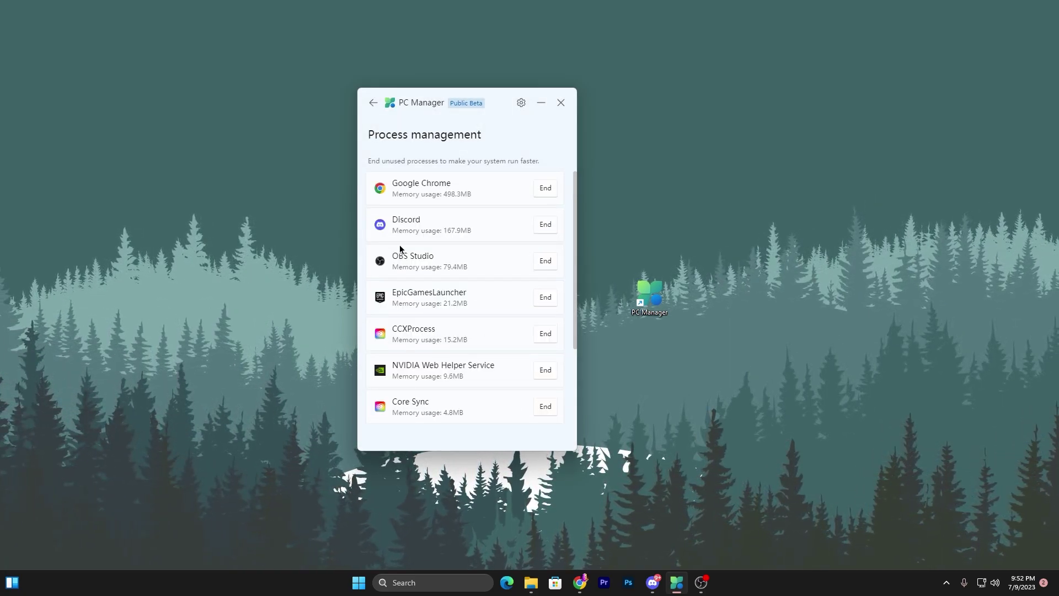
click(542, 189)
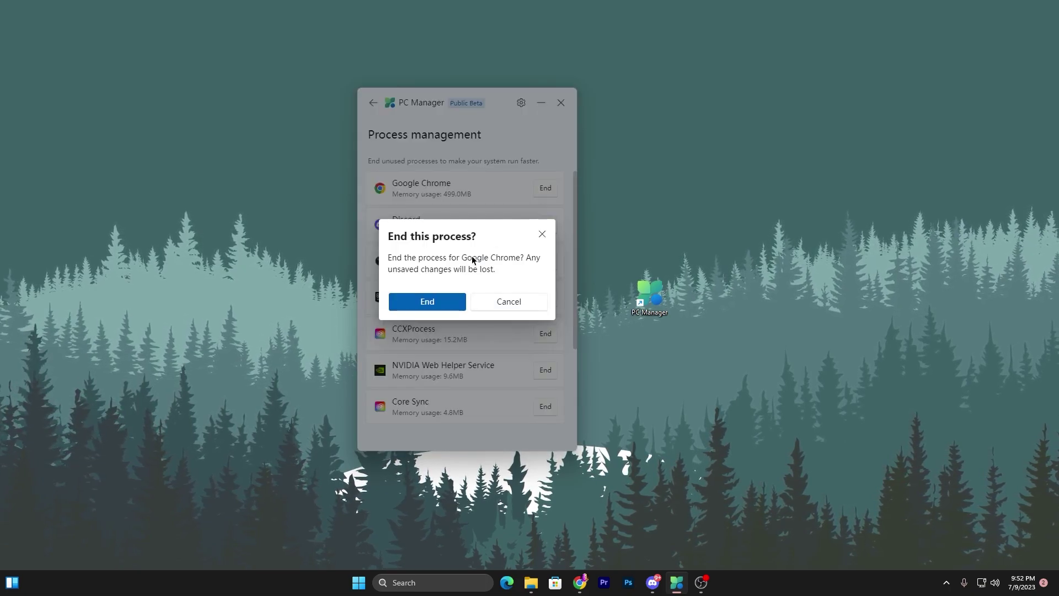
click(437, 302)
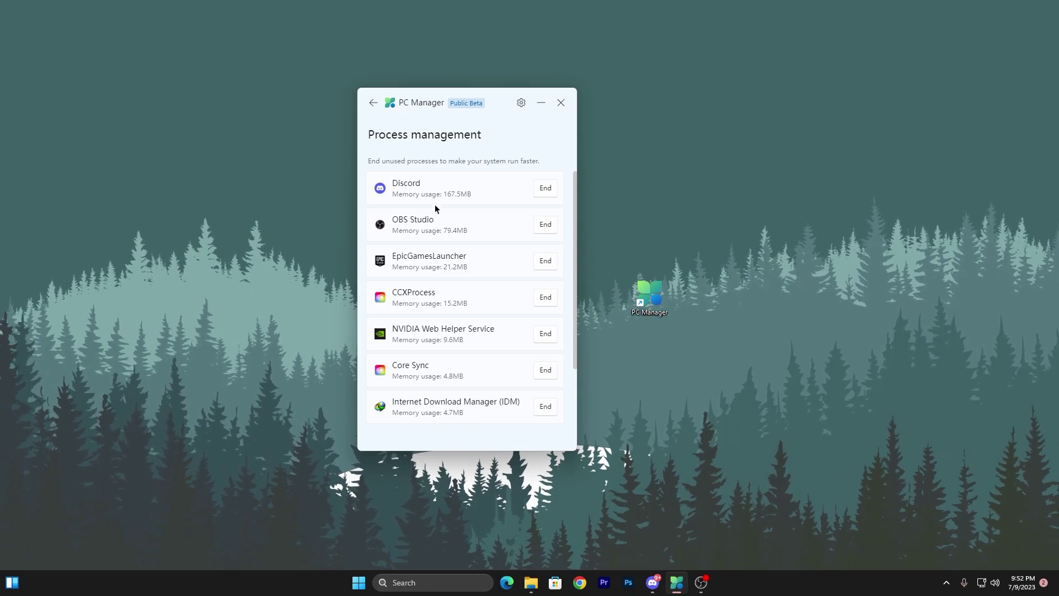
click(546, 189)
click(429, 301)
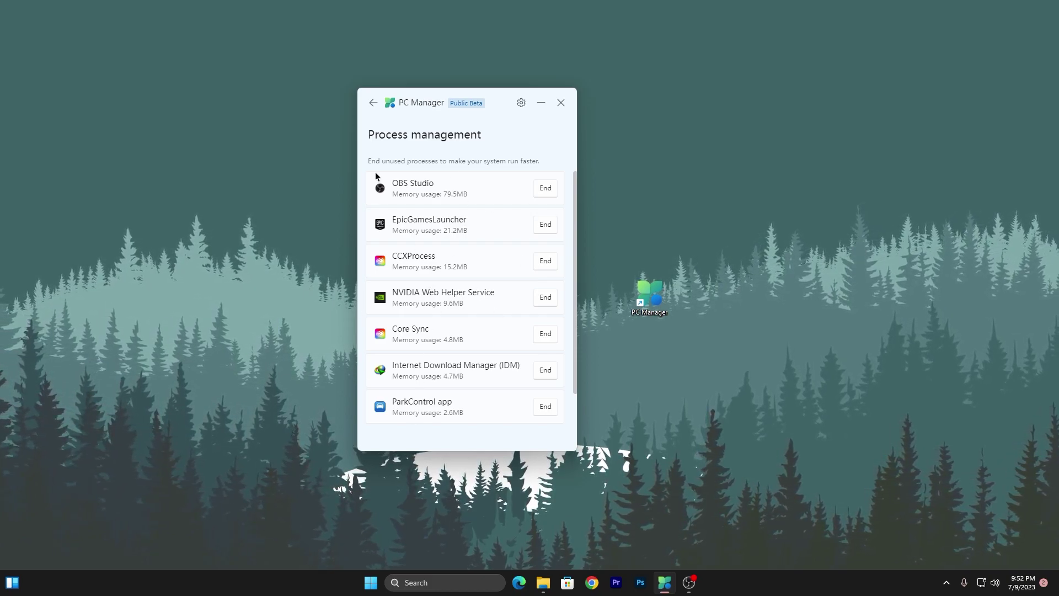
click(374, 103)
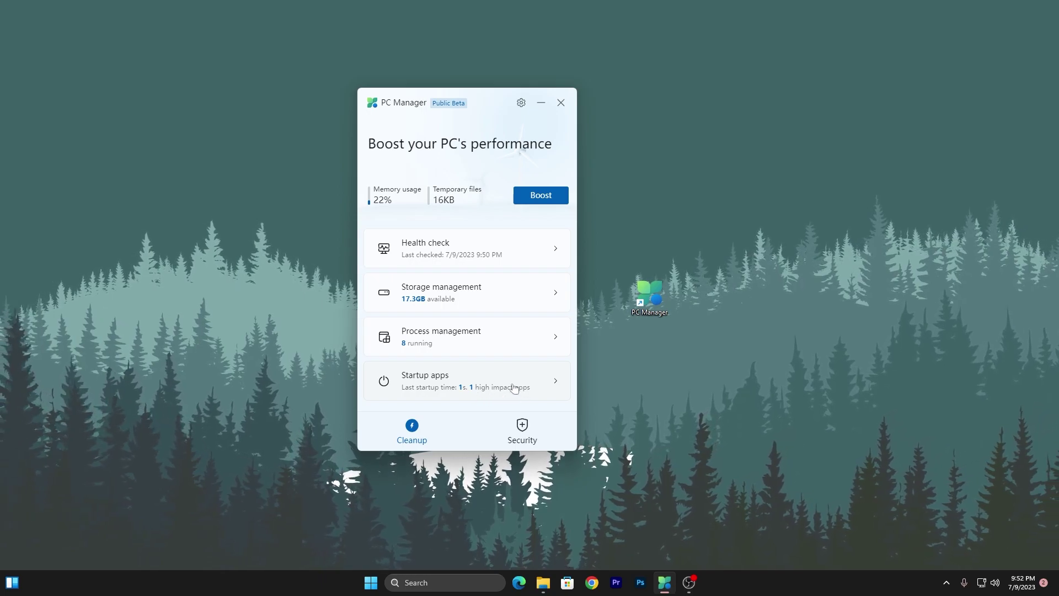
Check the Startup apps list, where only EpicGamesLauncher is on, then go back home.
click(454, 384)
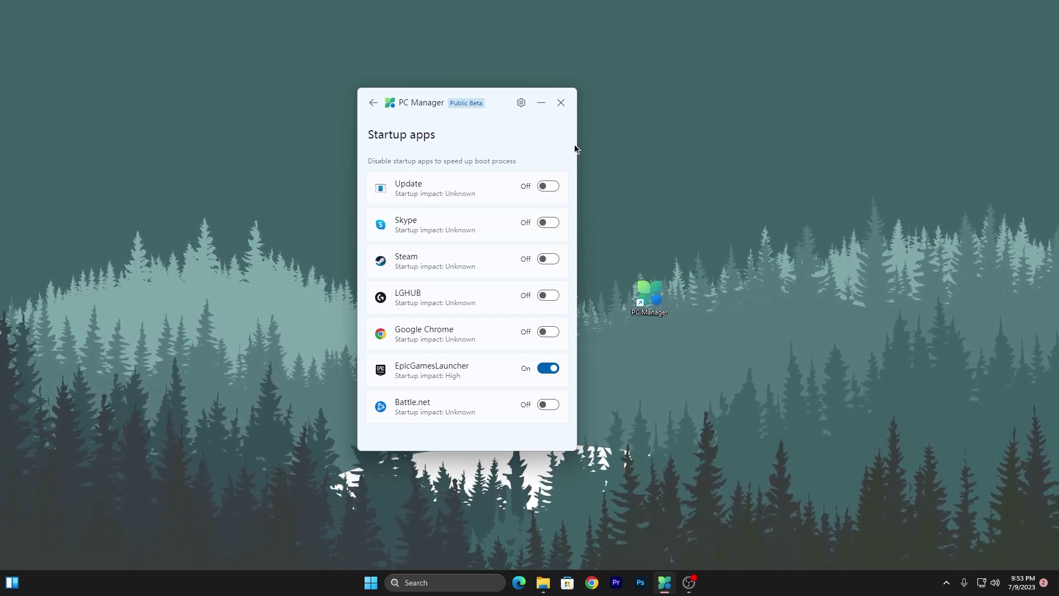
click(370, 104)
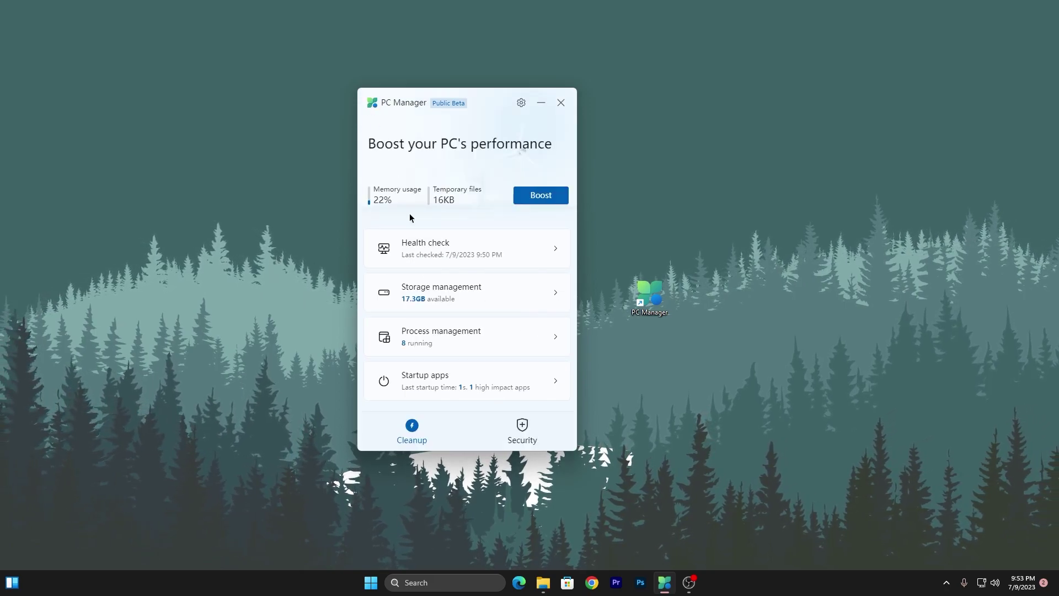
Scan for threats and try the virus definitions update, which ends in 'Download failed'.
click(508, 434)
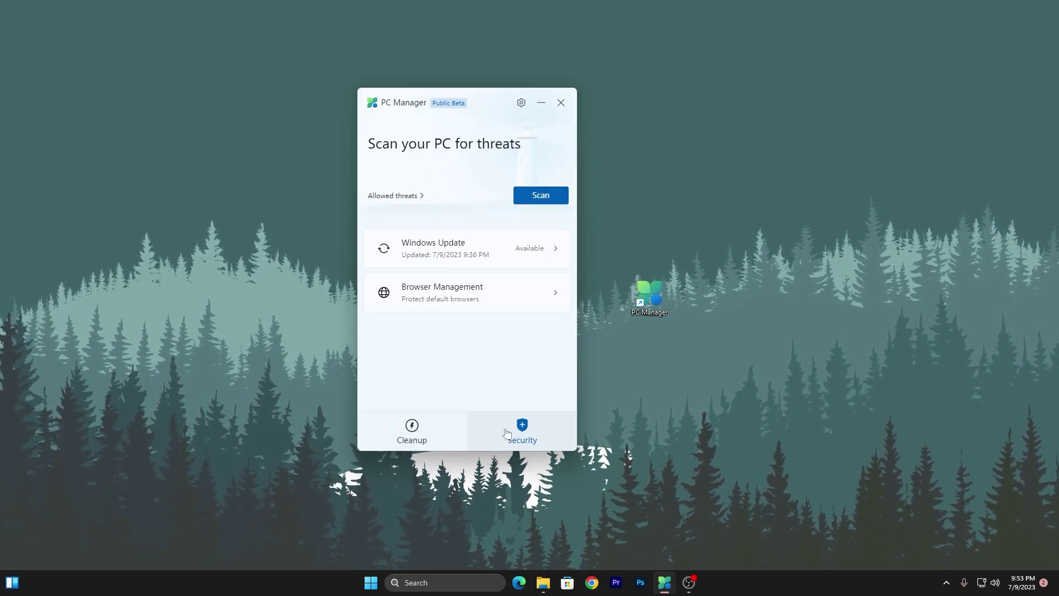
click(548, 197)
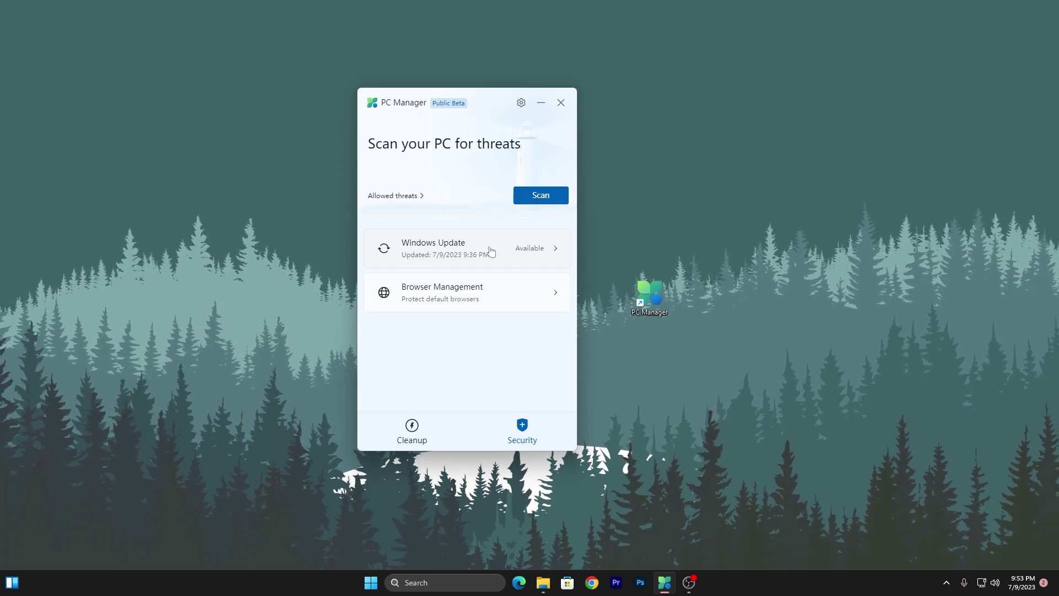
click(485, 251)
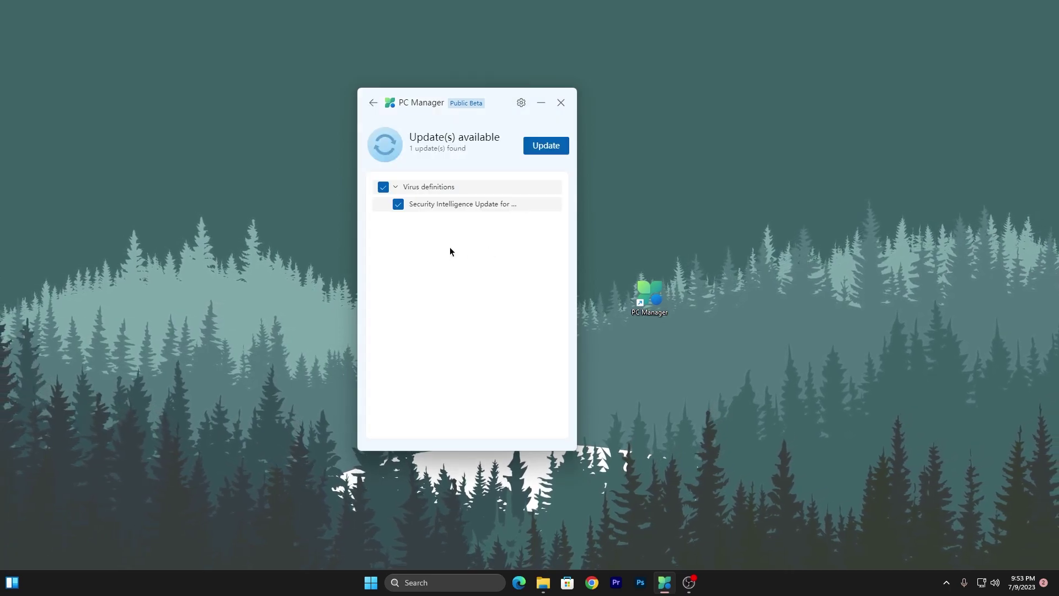
click(548, 147)
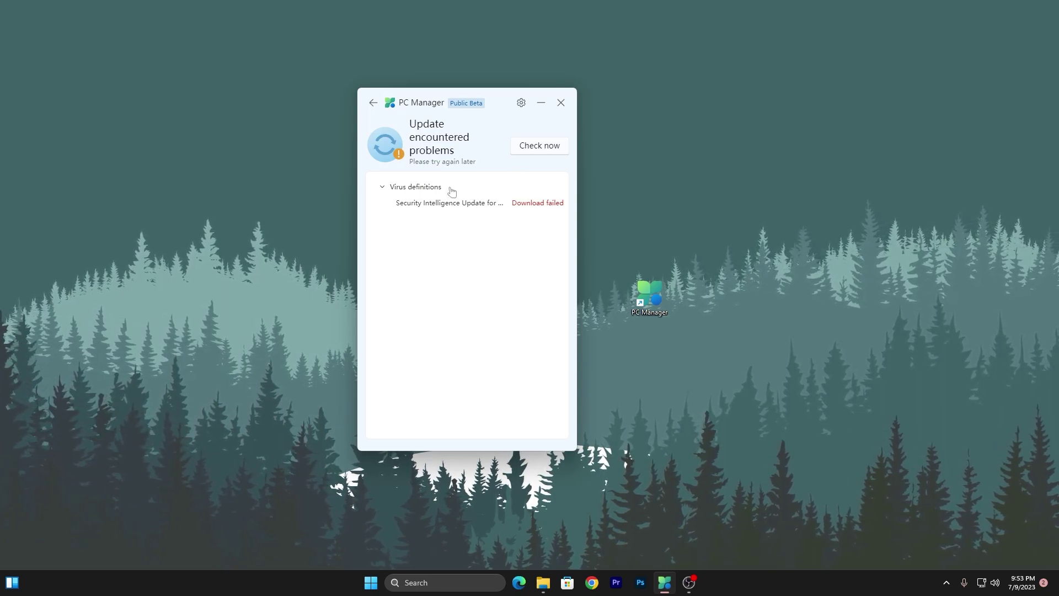
click(373, 104)
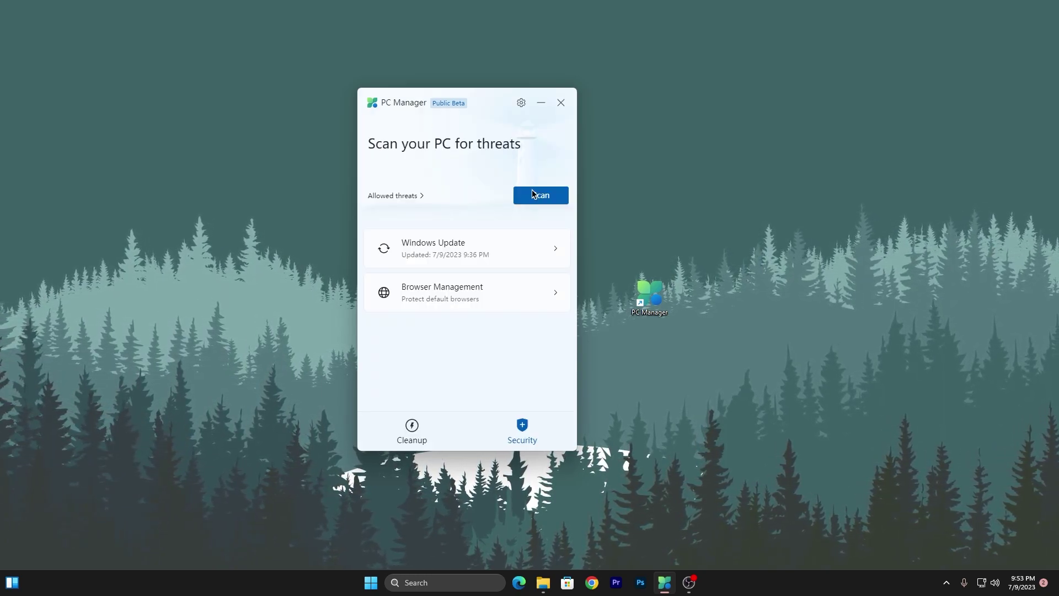
click(504, 297)
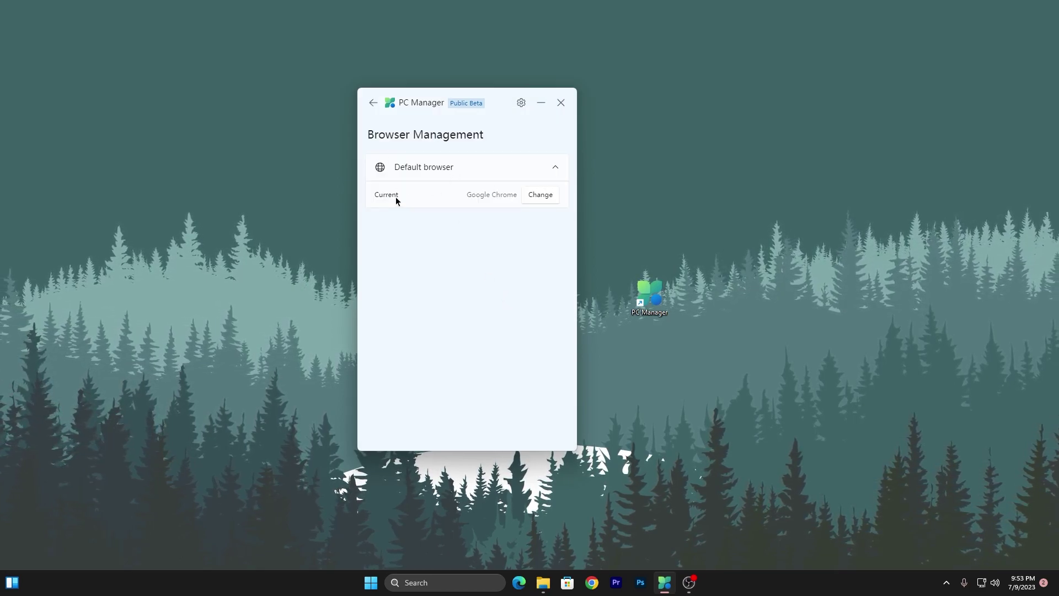
click(374, 104)
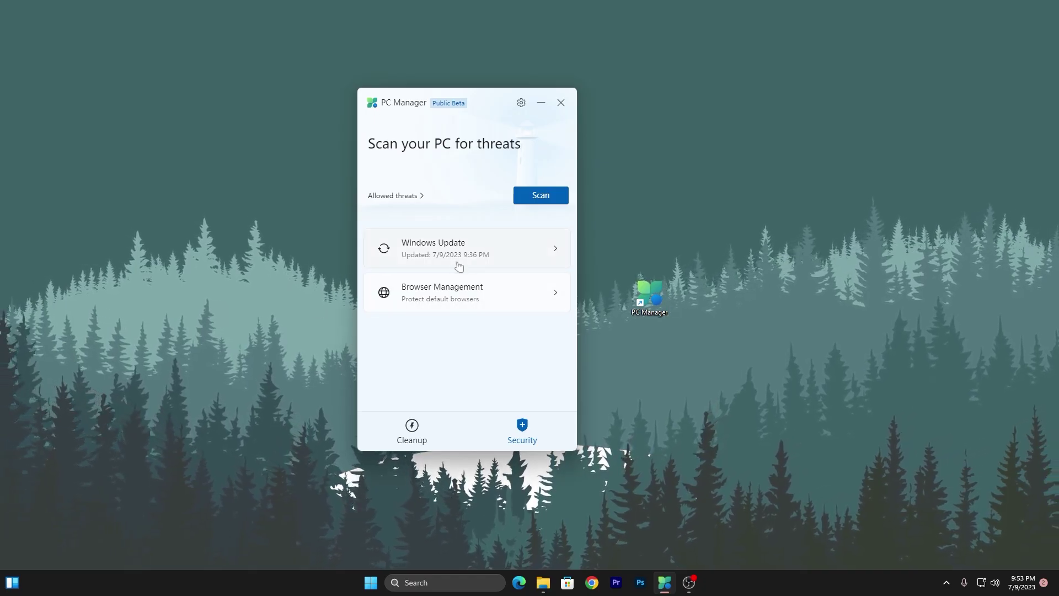